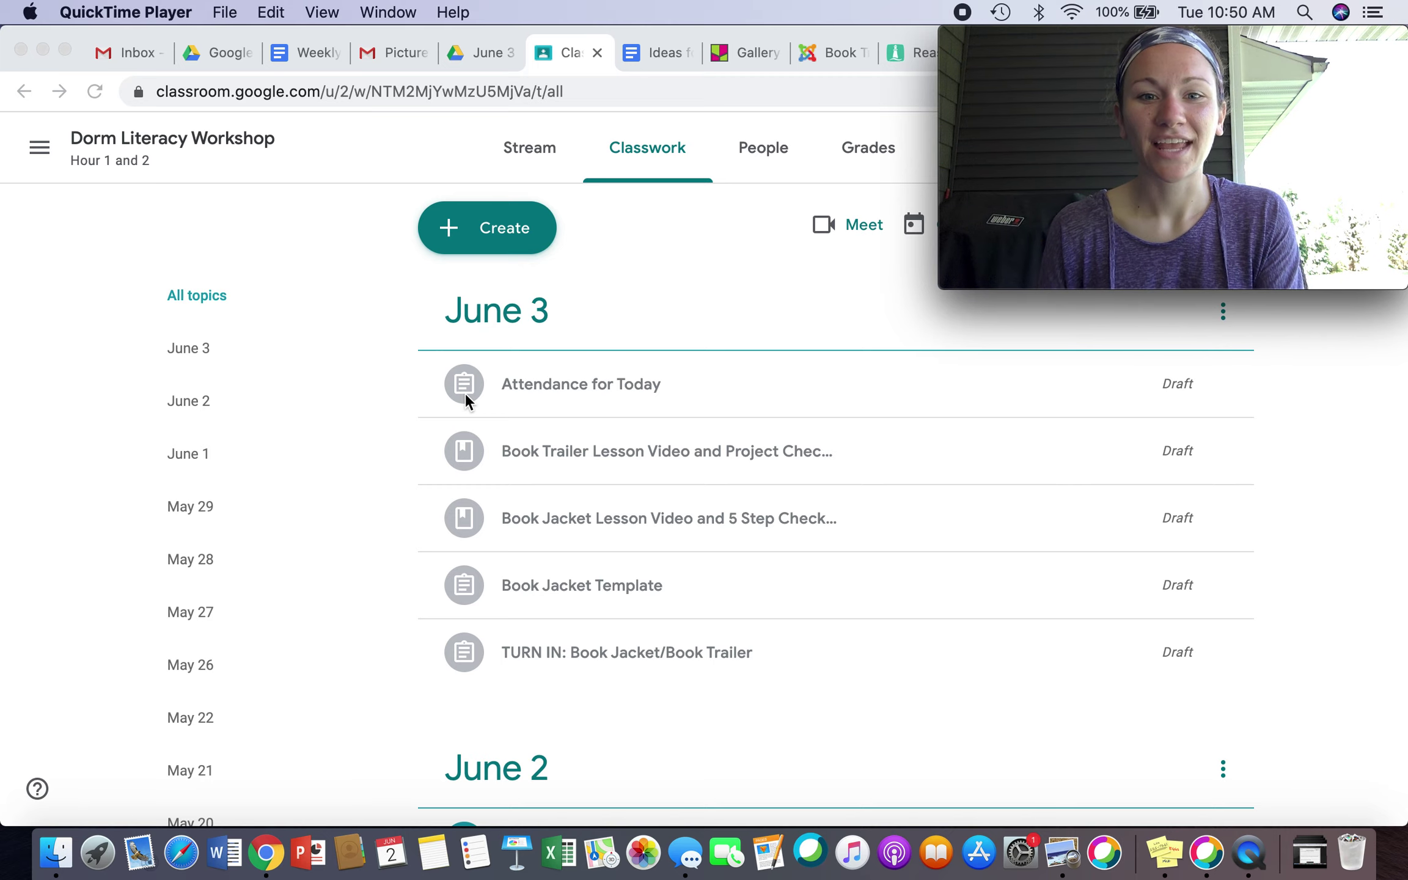
- Expand the Book Trailer lesson draft to reveal its instructions, four-minute video and checklist
click(586, 442)
click(586, 442)
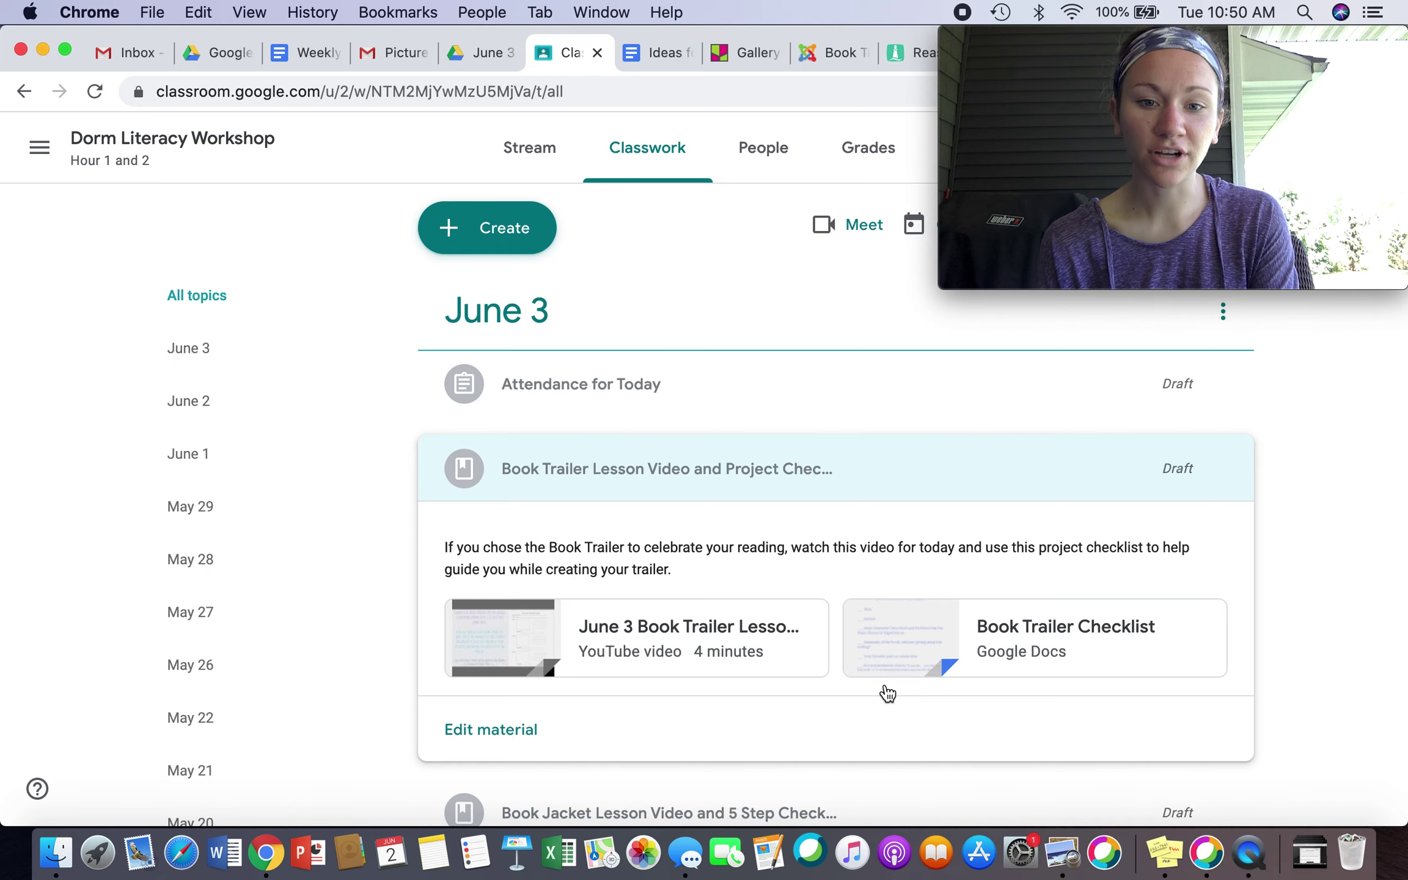
- Collapse the Book Trailer draft, expand the Book Jacket lesson draft, then collapse it
click(645, 484)
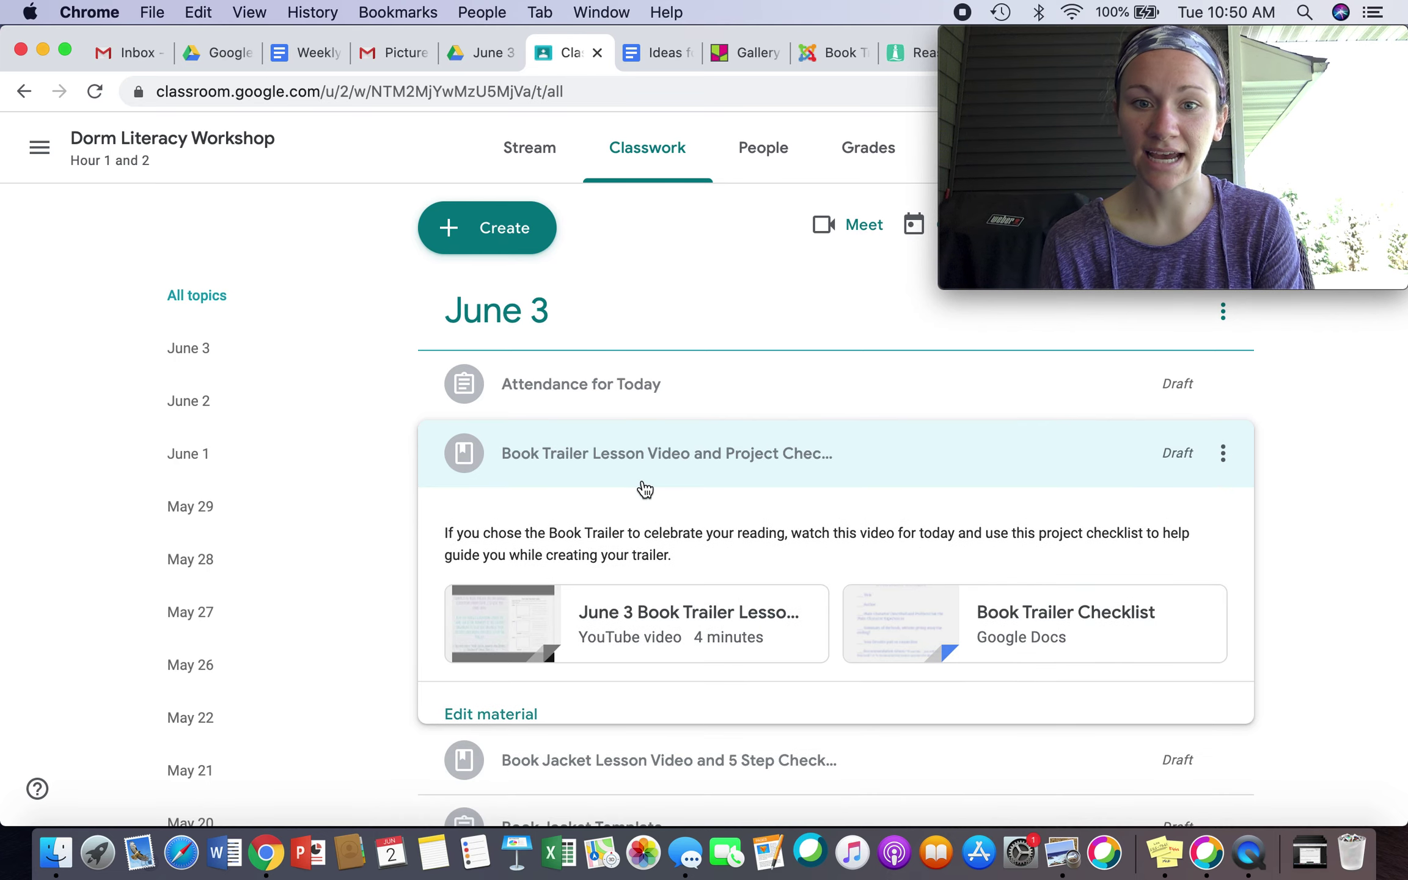
mouse_move(669, 518)
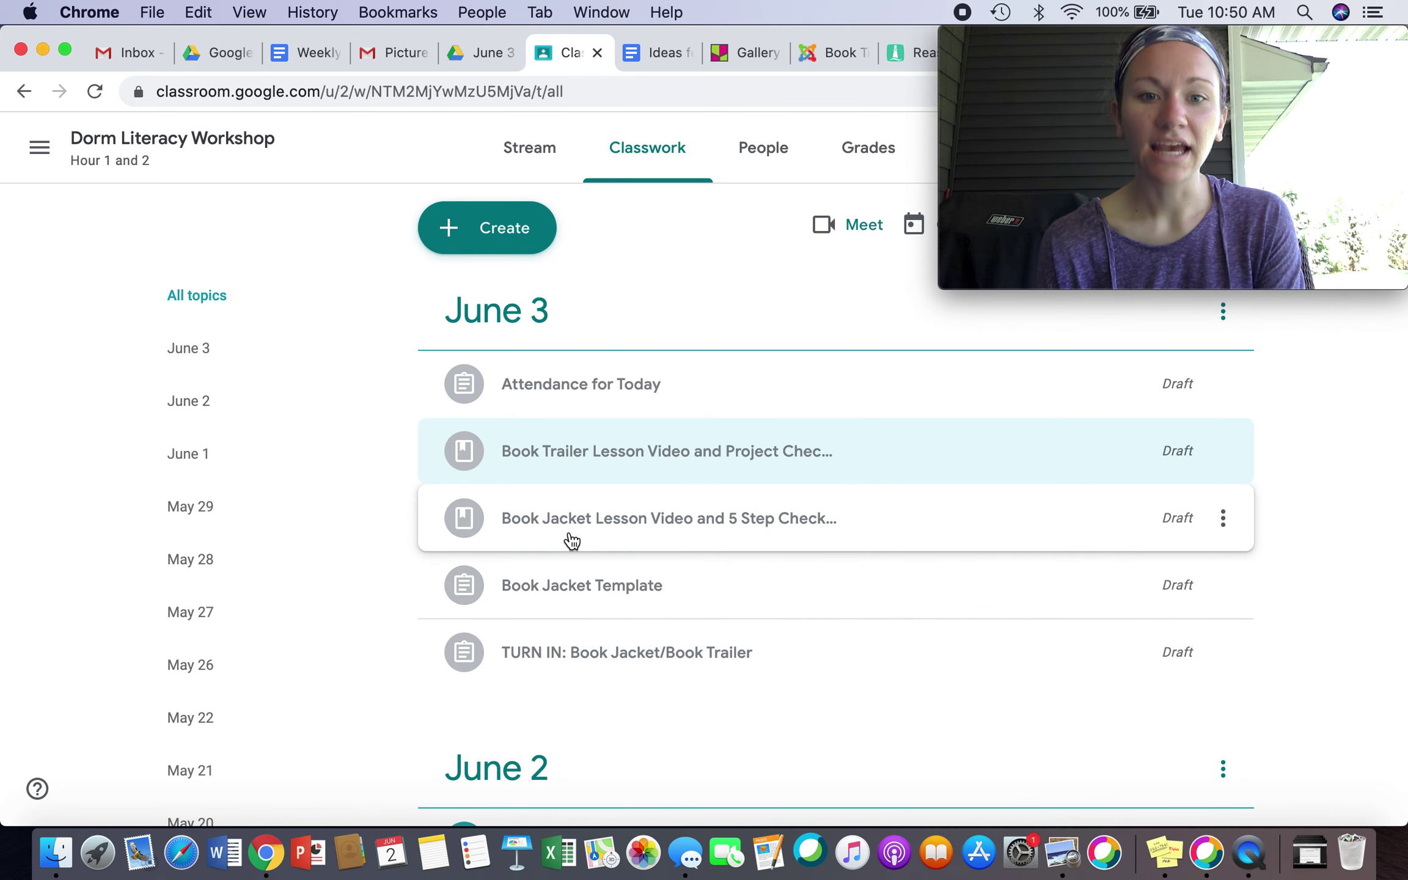
click(571, 541)
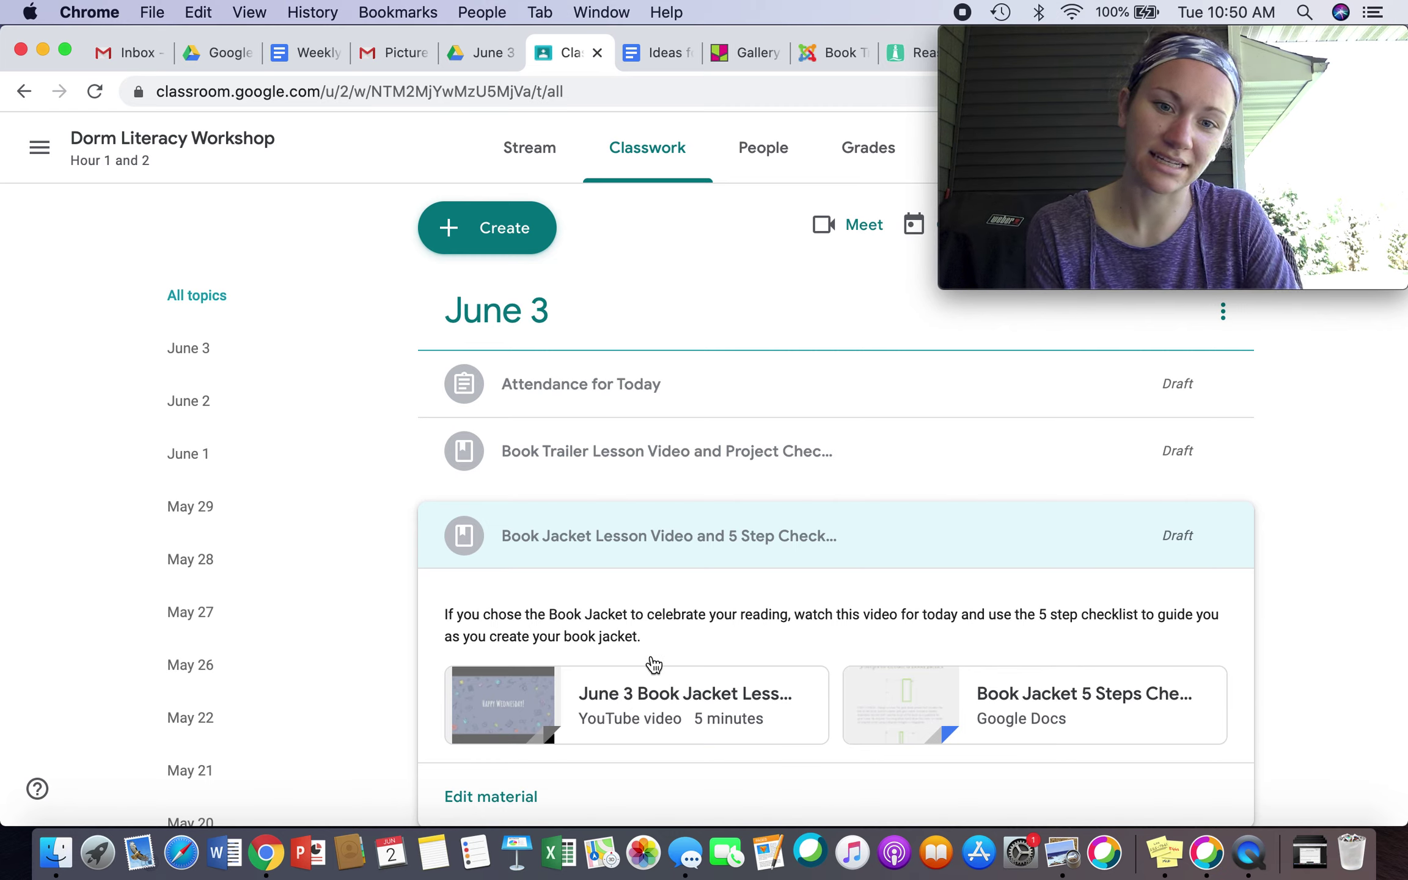
click(623, 539)
- View the Book Jacket Template's PDF, then expand the TURN IN: Book Jacket/Book Trailer assignment
click(626, 602)
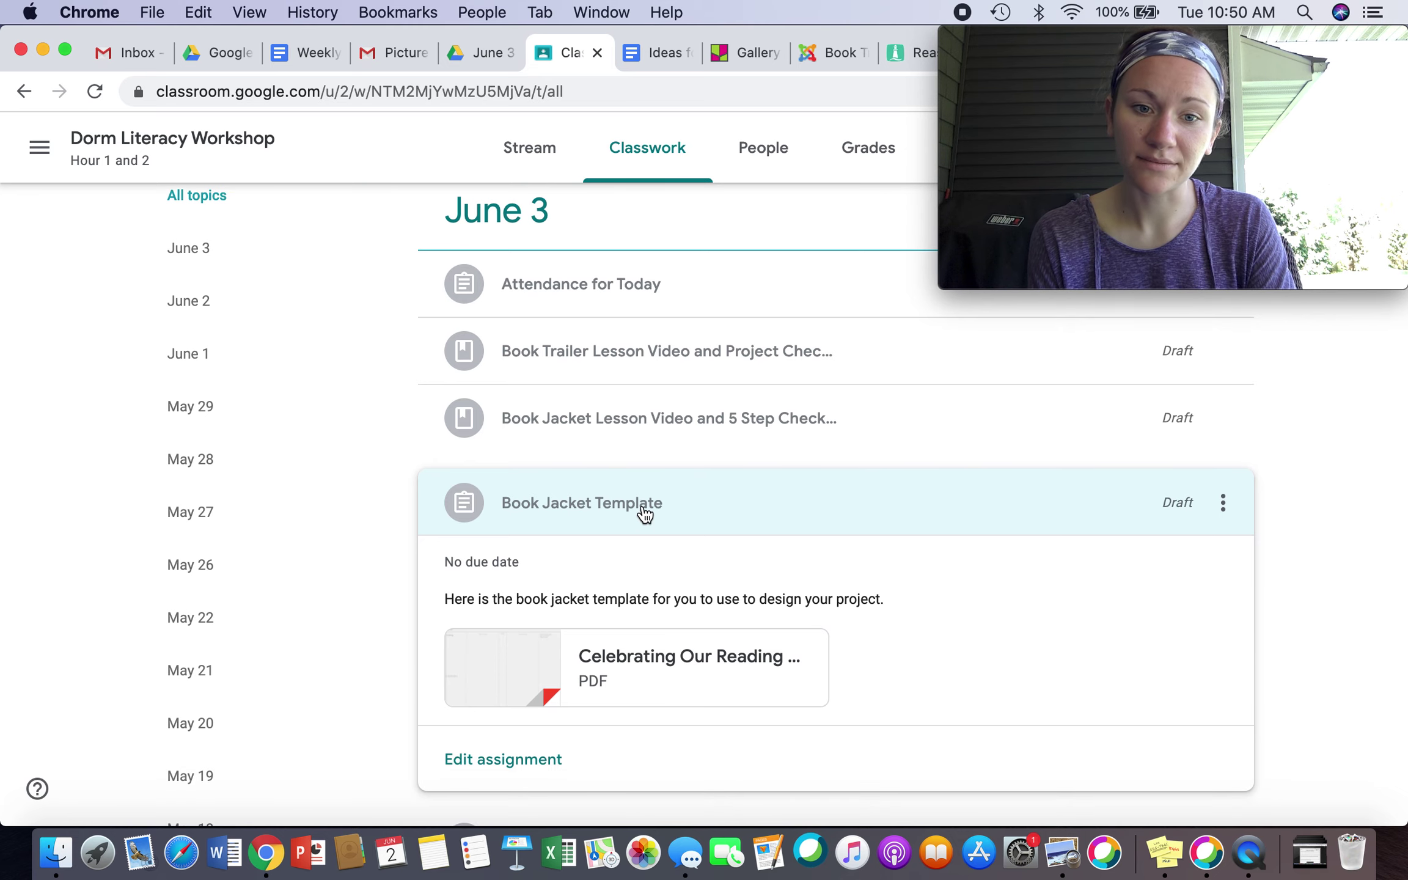
click(643, 508)
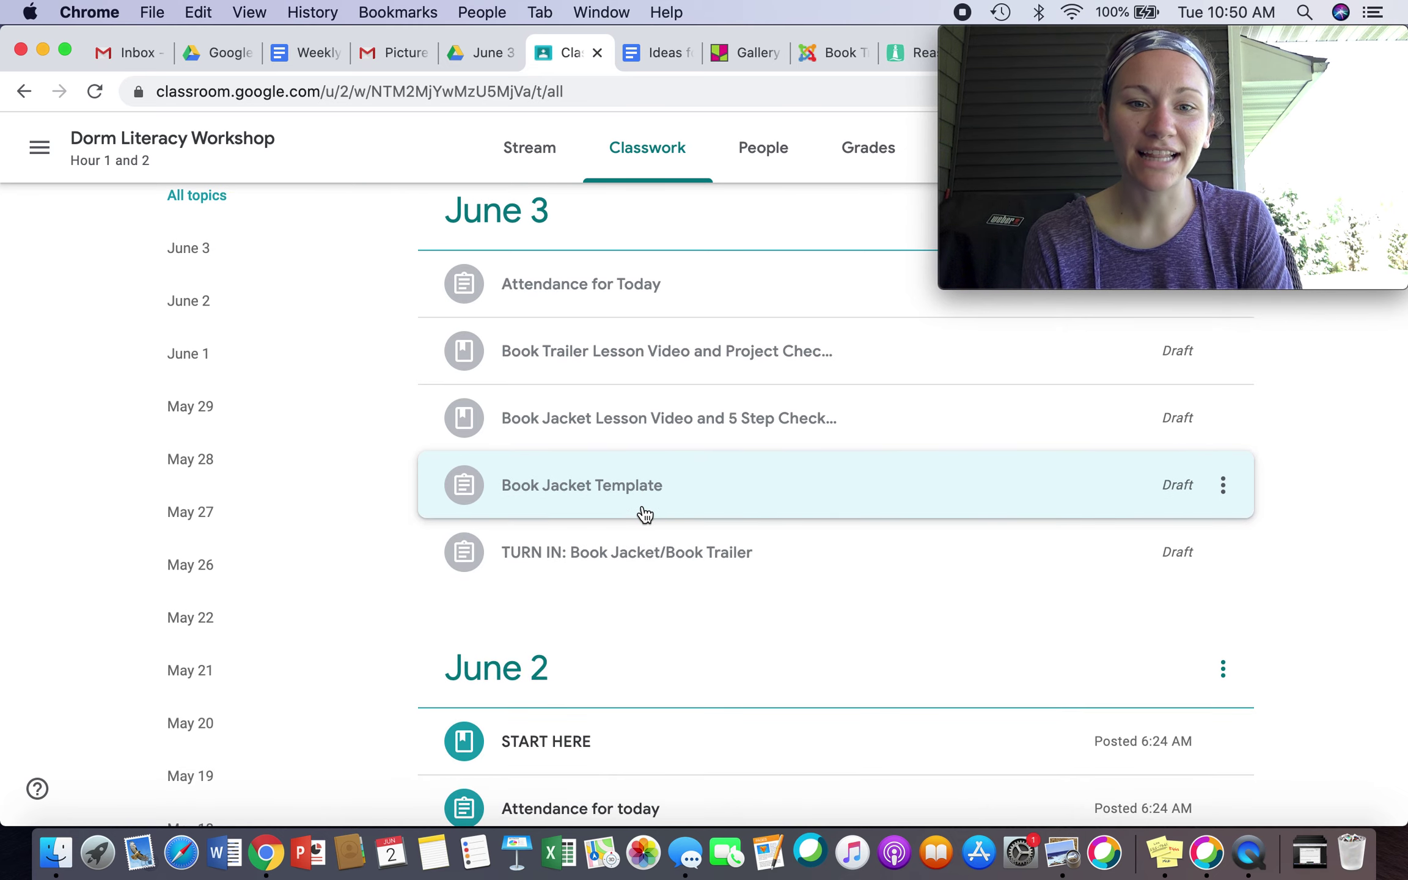
click(577, 564)
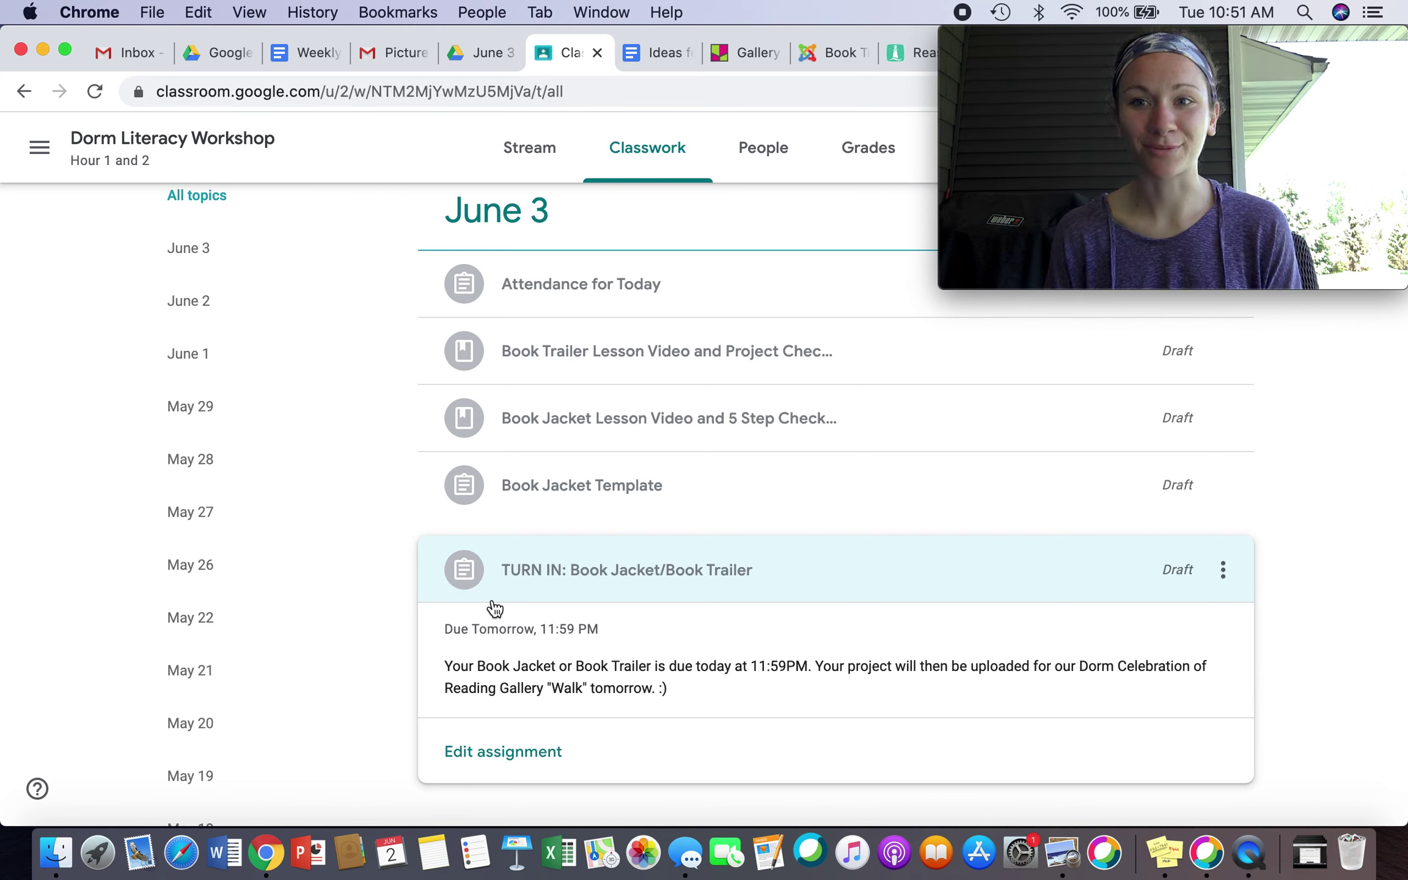
click(531, 591)
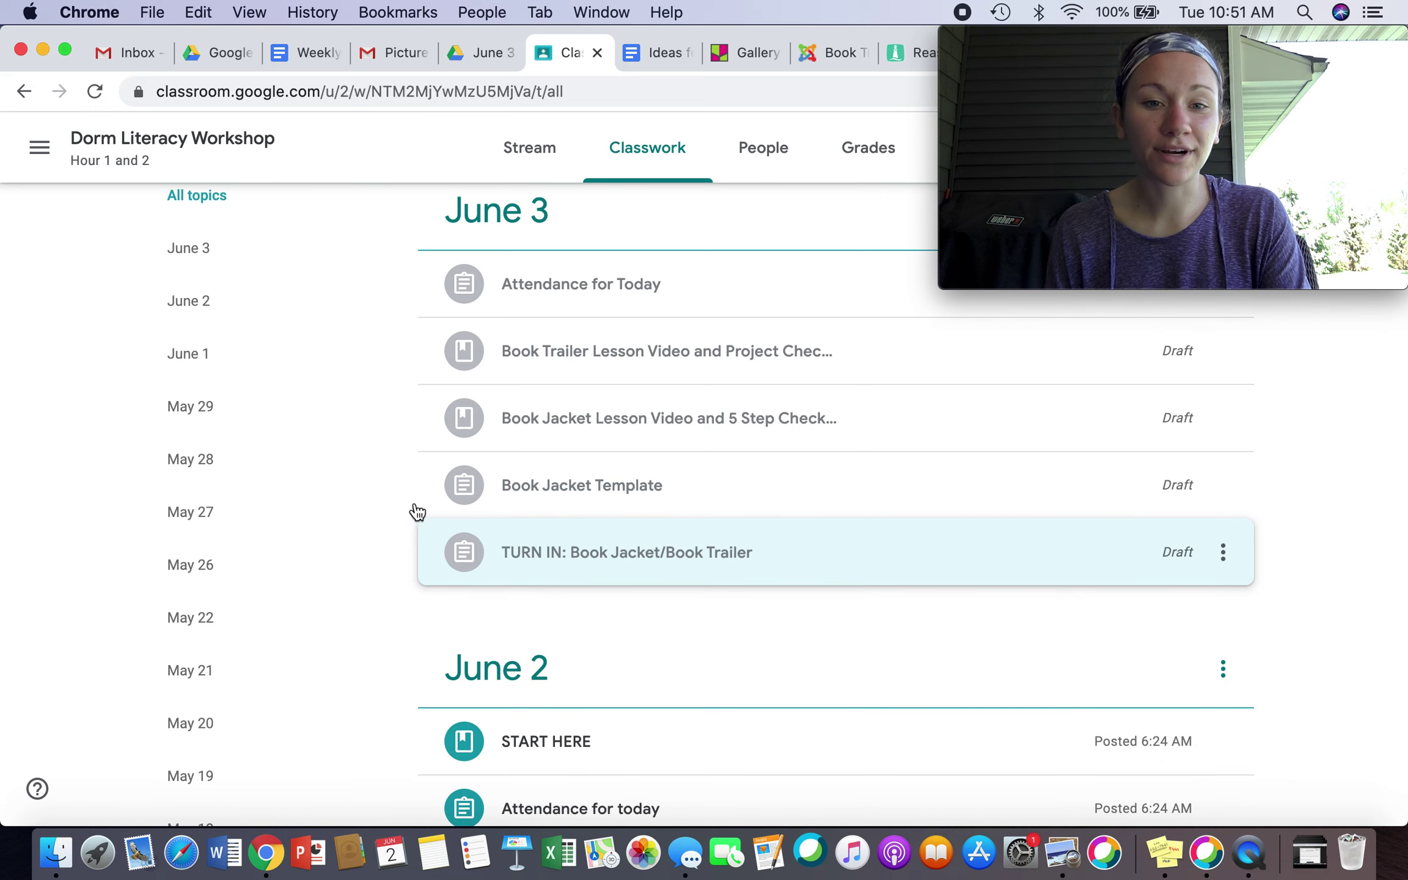
scroll(394, 448, up, 1)
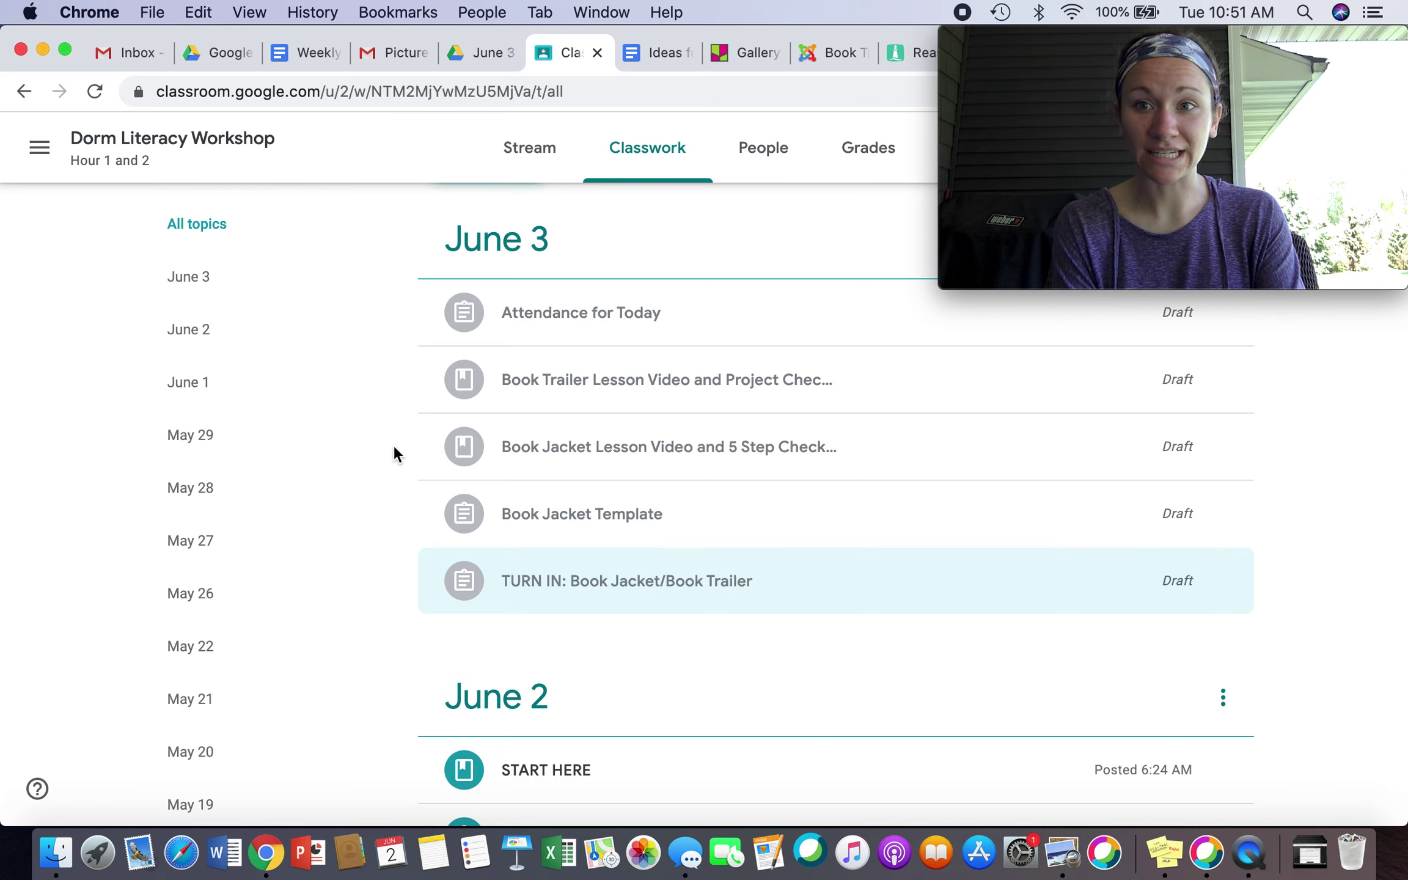